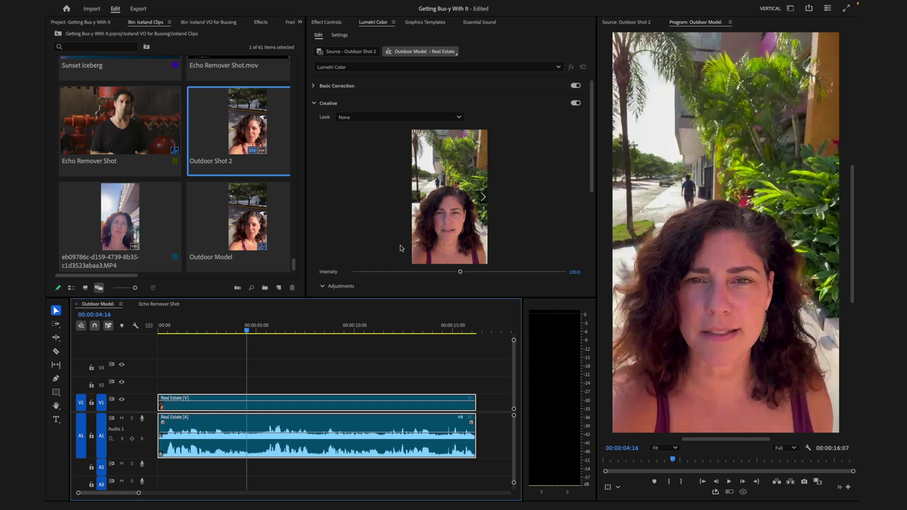
Step: Play the outdoor interview clip from the start, then stop playback
key("Home")
key("space")
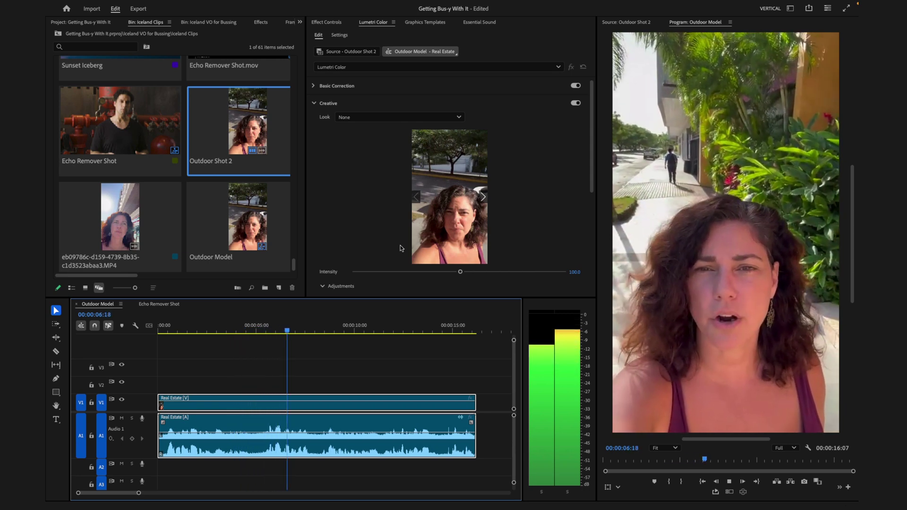
key("space")
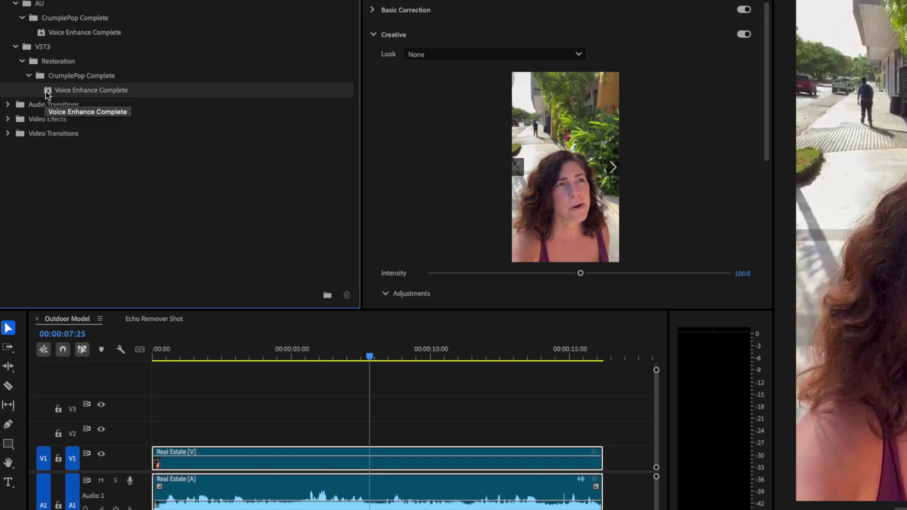
Step: Add Voice Enhance Complete to the Real Estate audio and show its Effect Controls
left_click_drag(46, 92, 274, 490)
left_click_drag(263, 350, 134, 350)
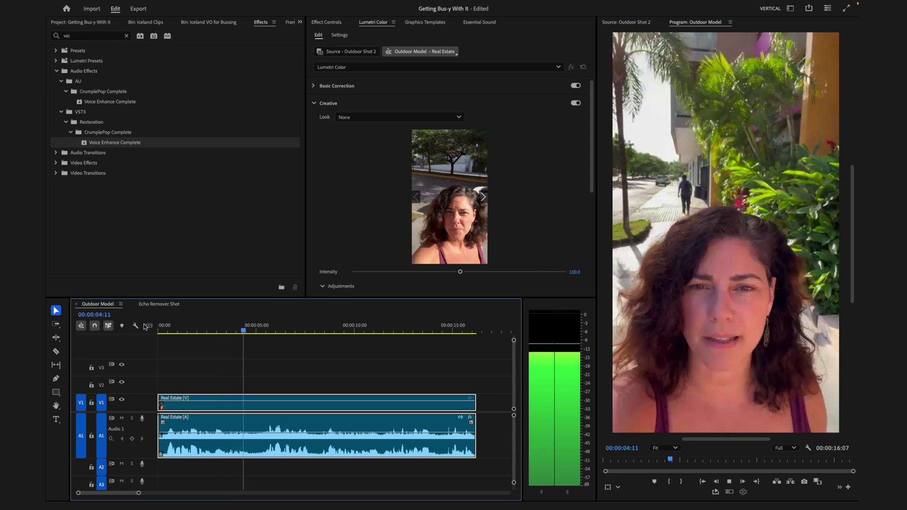
key("space")
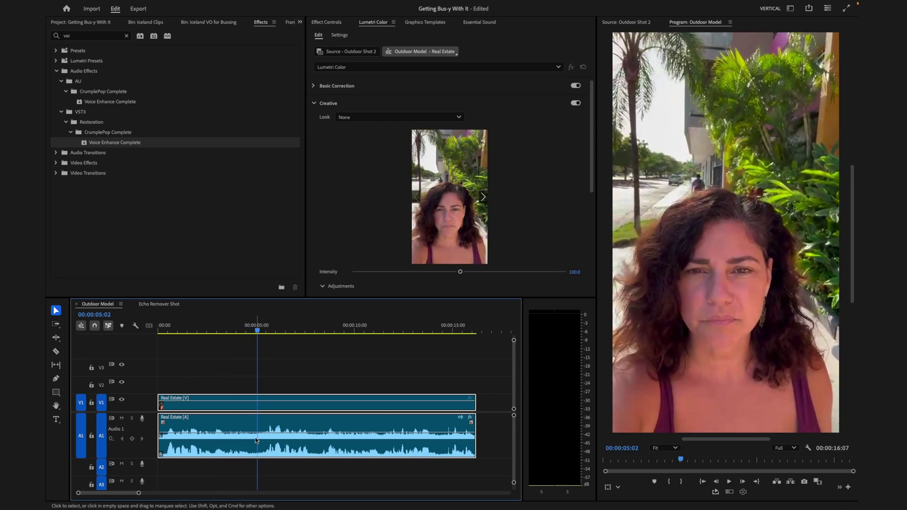
mouse_move(249, 426)
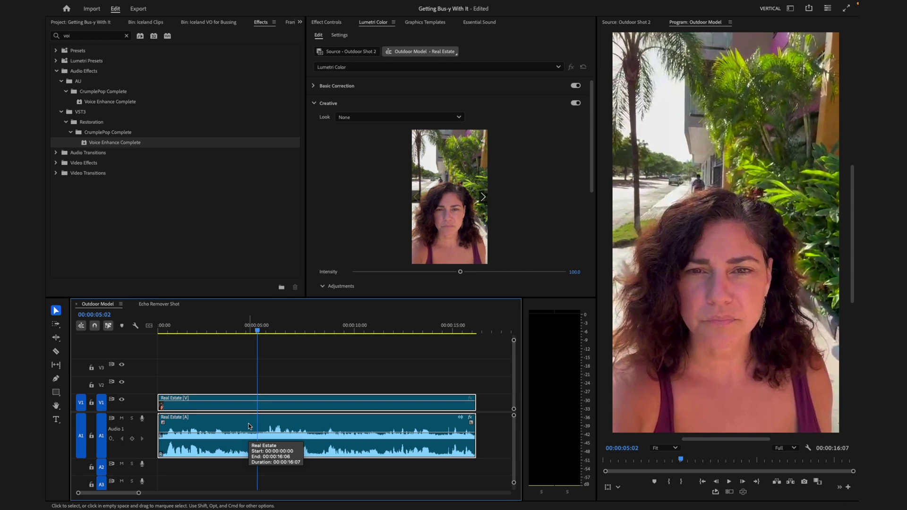
key("shift+5")
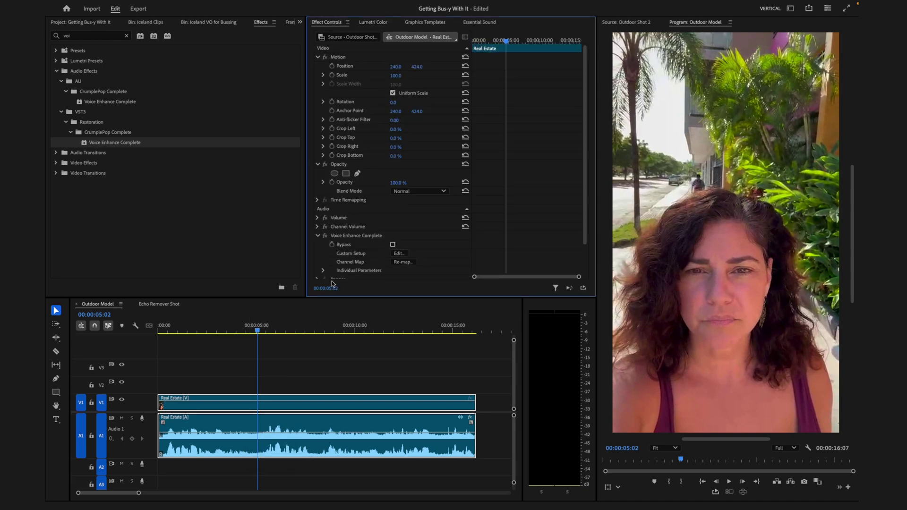
scroll(345, 245, "down", 2)
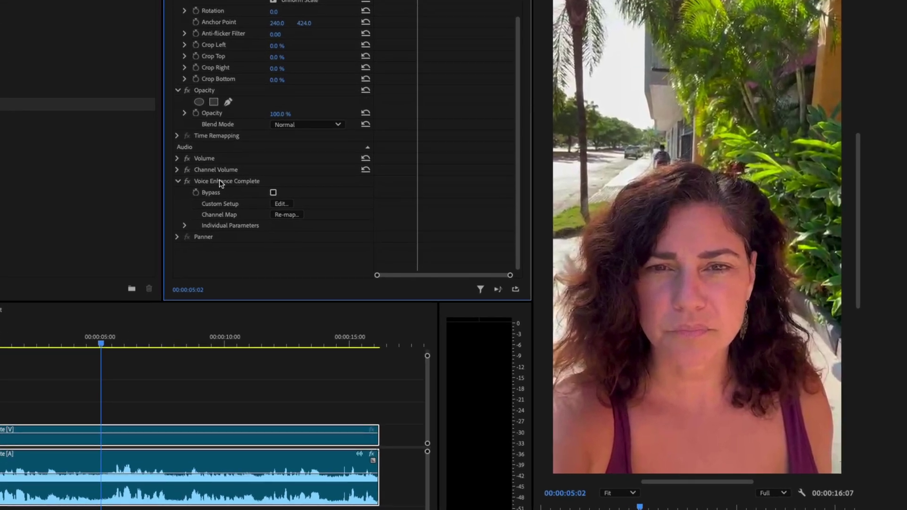
Step: Open and reposition the Voice Enhance editor, then briefly audition the clip
left_click(282, 204)
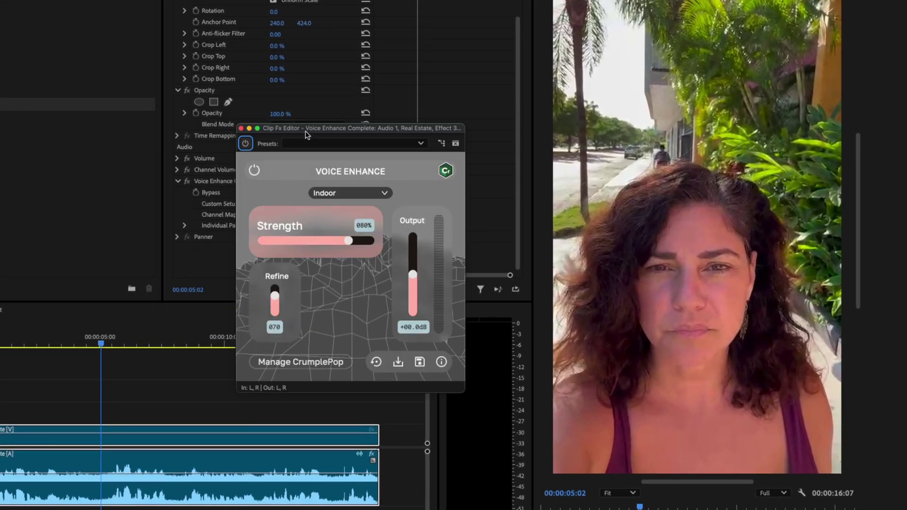
left_click_drag(305, 127, 158, 34)
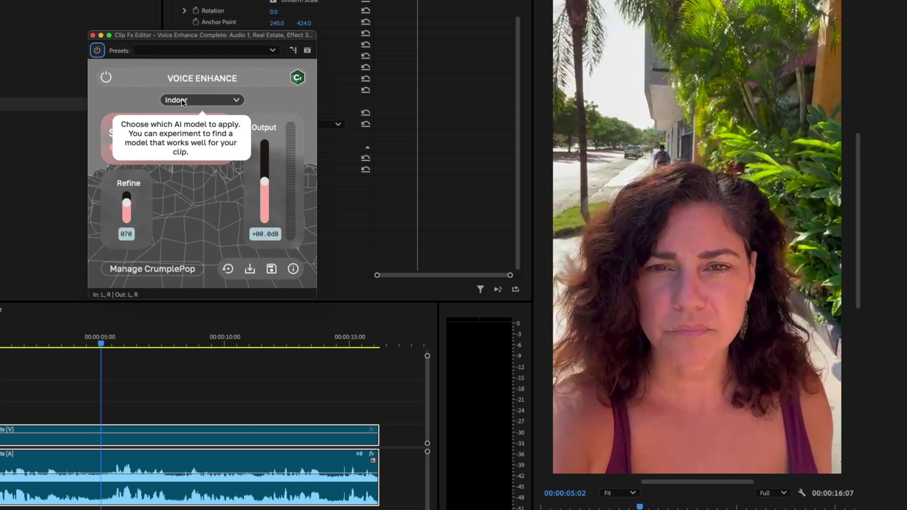
key("space")
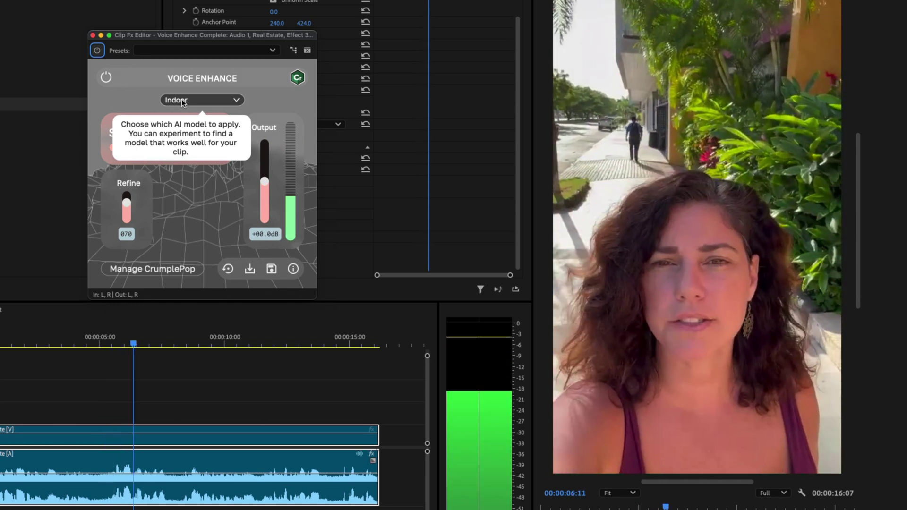
key("space")
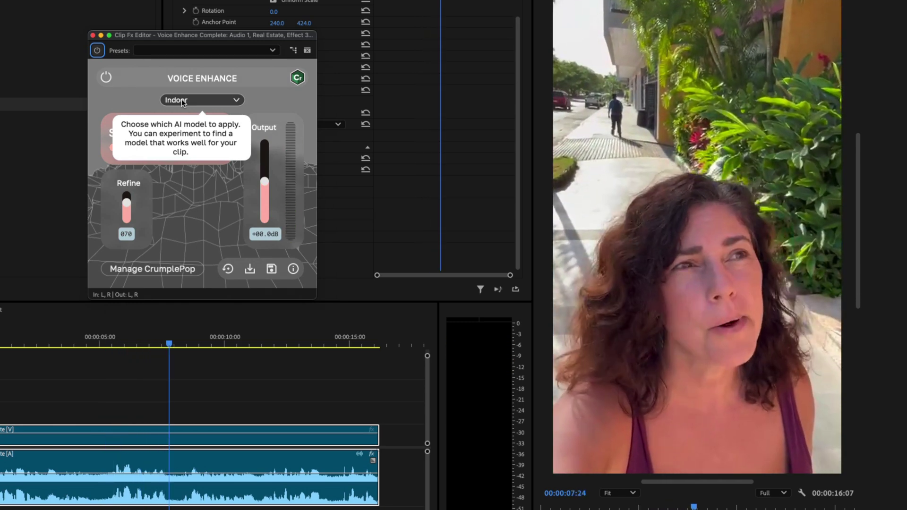
Step: Switch Voice Enhance to the Outdoor model at 71% Strength with lower Refine, and replay
left_click(182, 101)
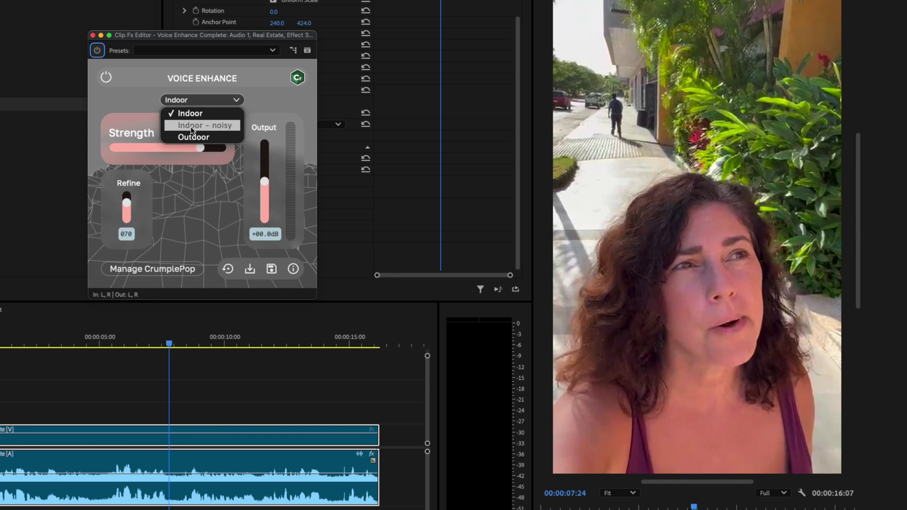
left_click(182, 138)
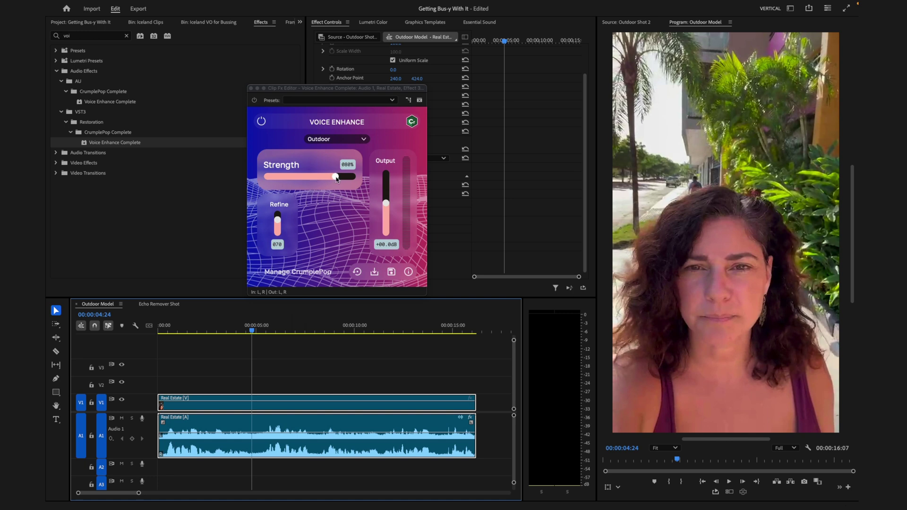
left_click_drag(340, 177, 330, 177)
left_click_drag(278, 219, 278, 223)
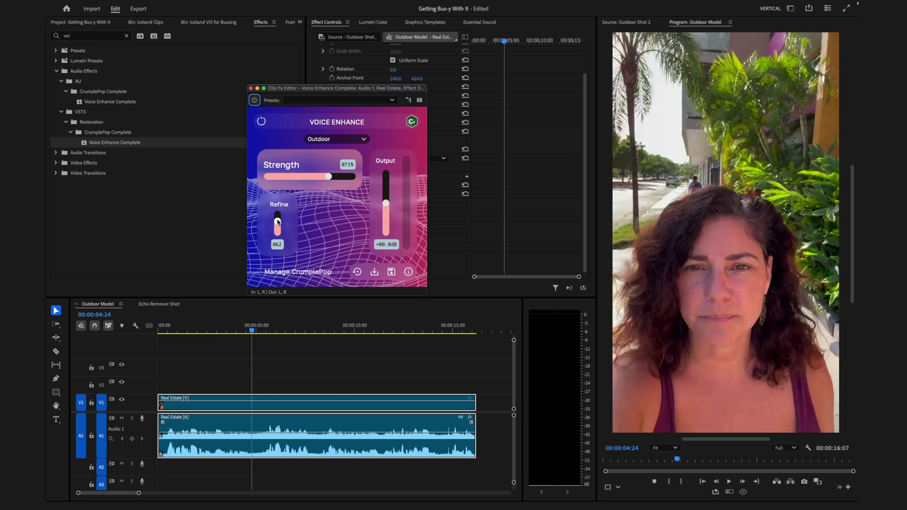
key("Home")
key("space")
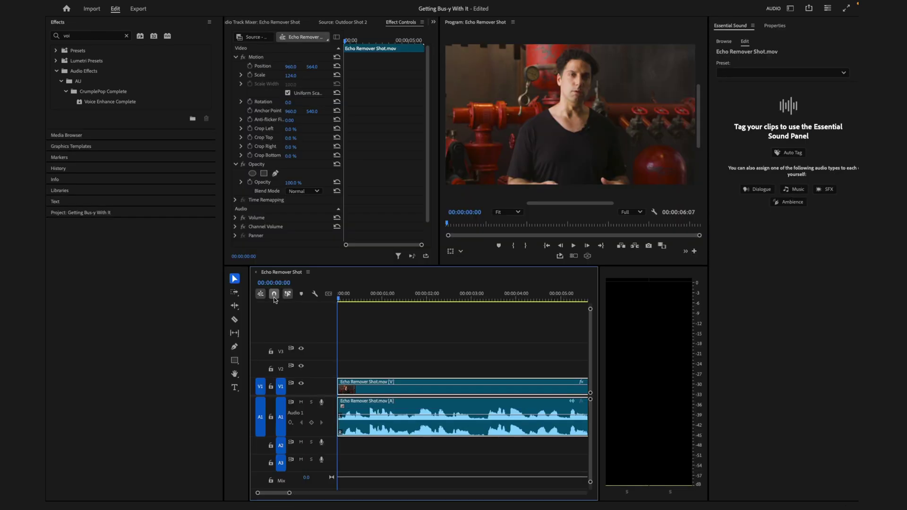
key("space")
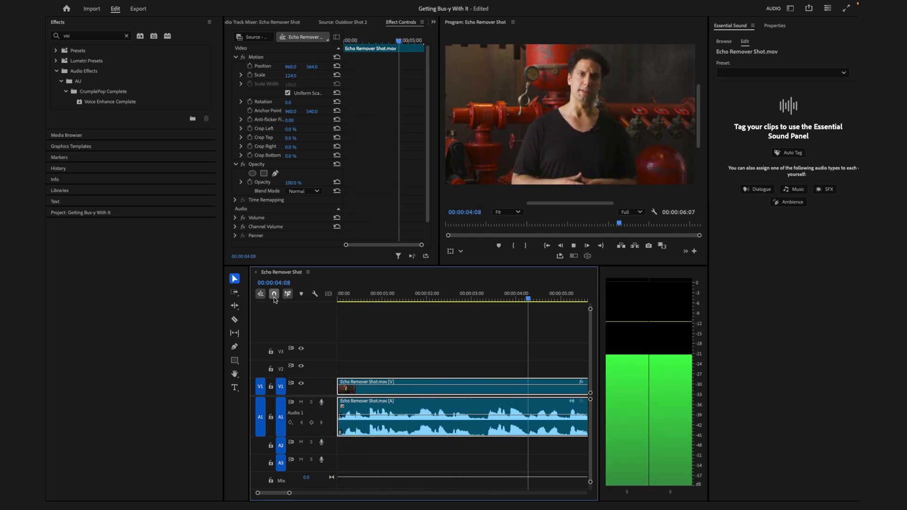
key("space")
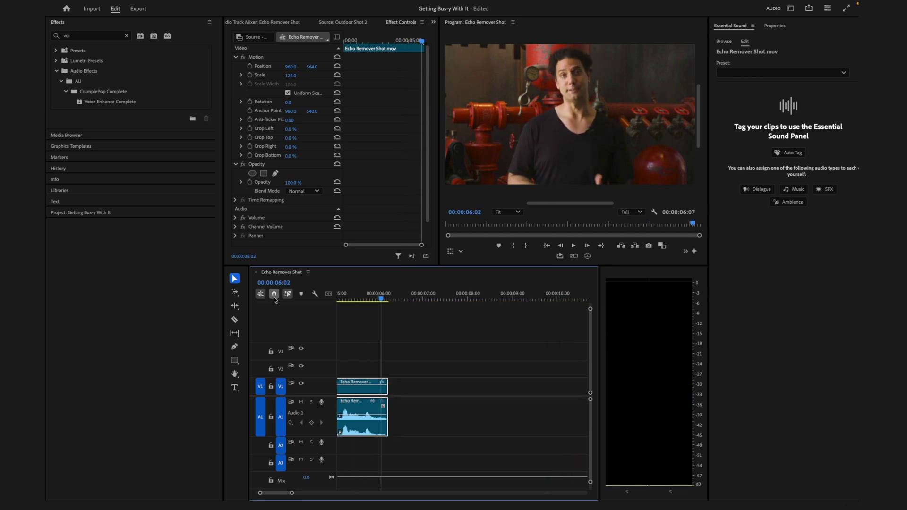
key("backslash")
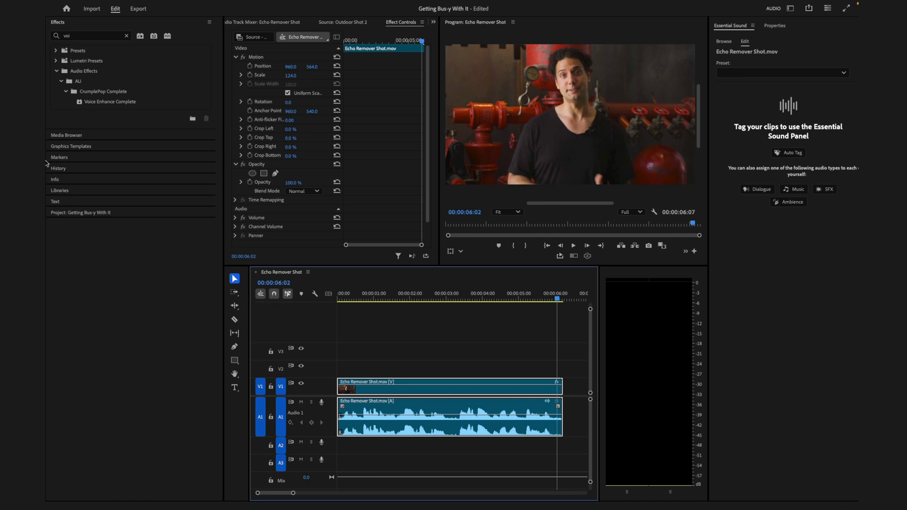
Step: Search the effects for 'echo' and add EchoRemover Complete to the echo clip's audio
left_click(74, 36)
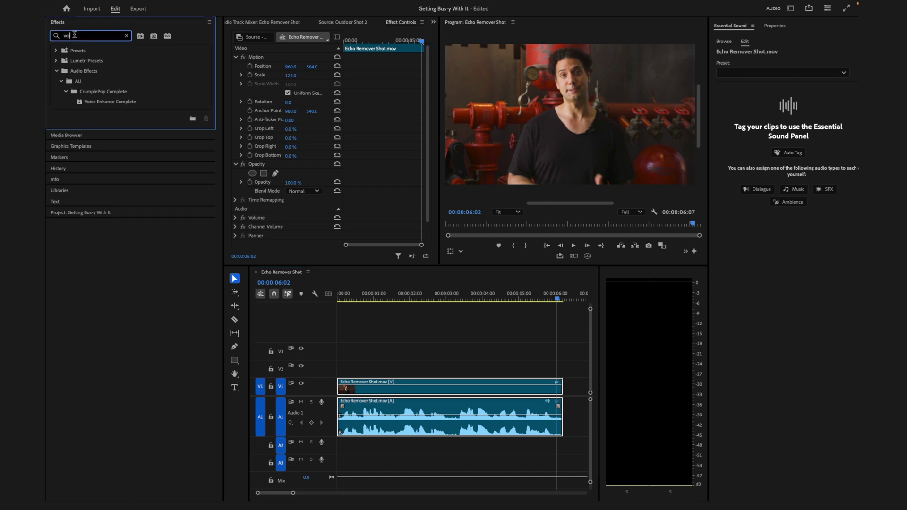
type("echo")
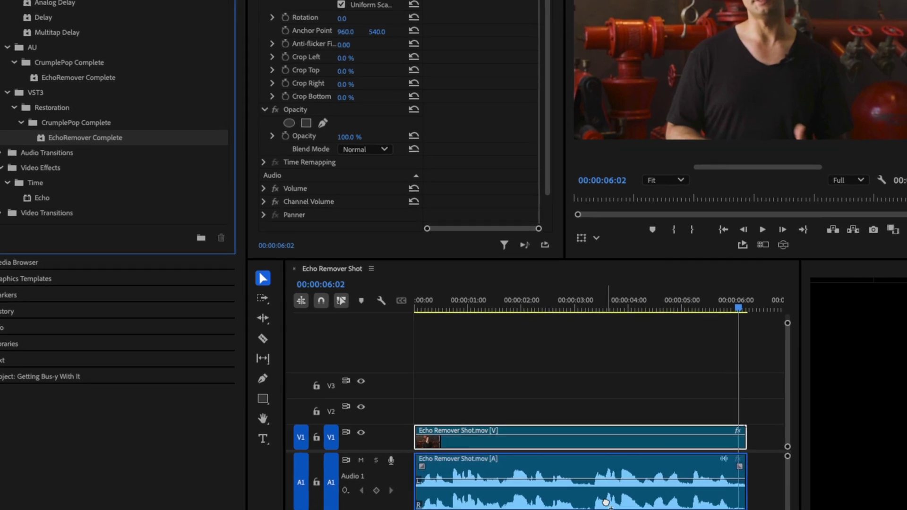
left_click_drag(598, 494, 599, 496)
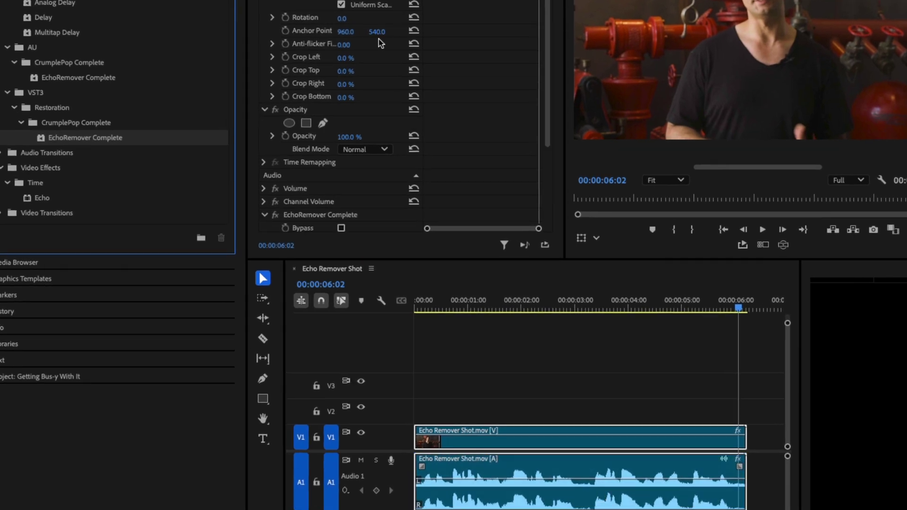
scroll(346, 105, "down", 3)
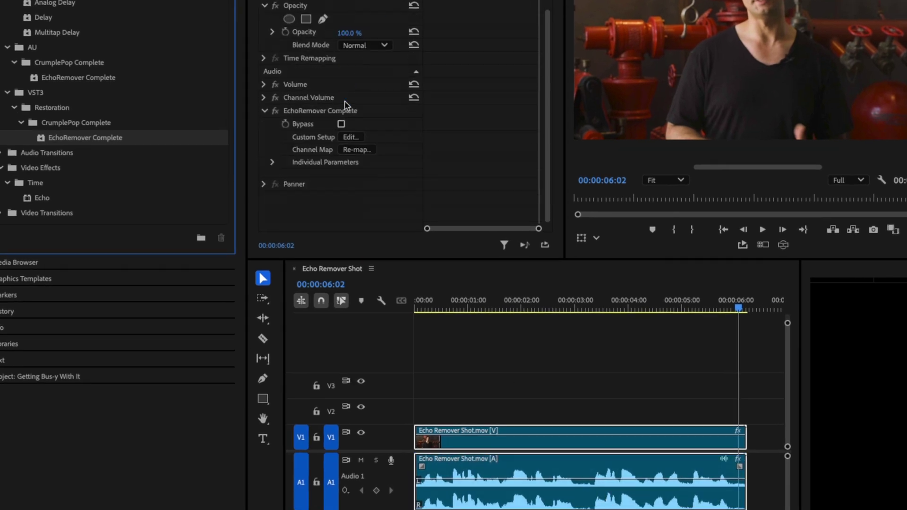
left_click(350, 137)
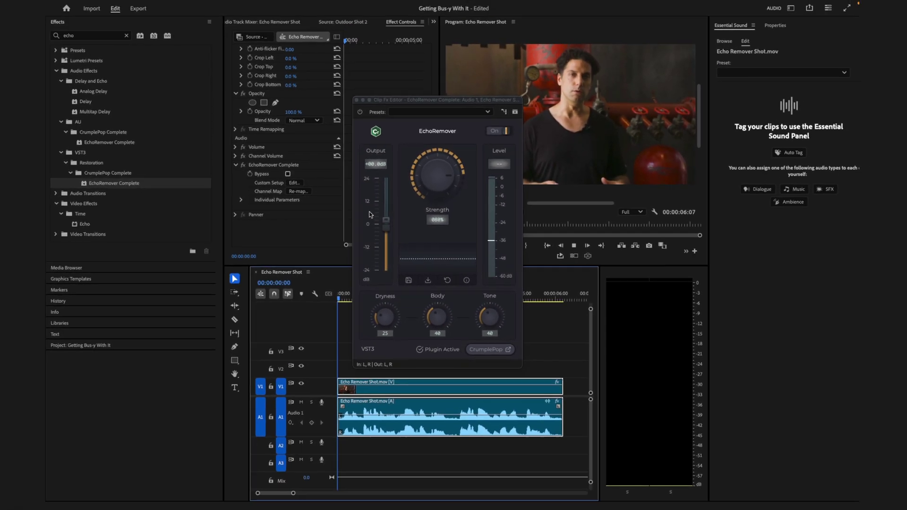
key("space")
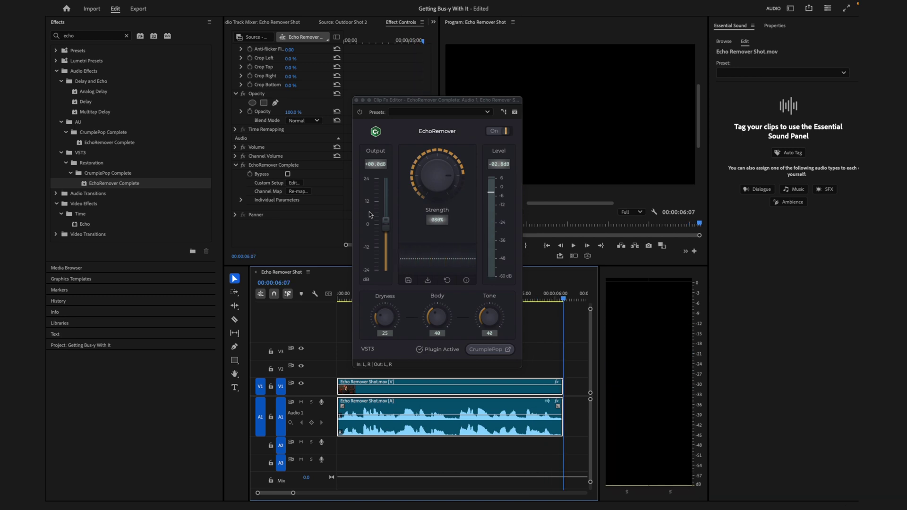
Step: Close the EchoRemover editor, add Voice Enhance Complete, and play from the start
left_click(356, 101)
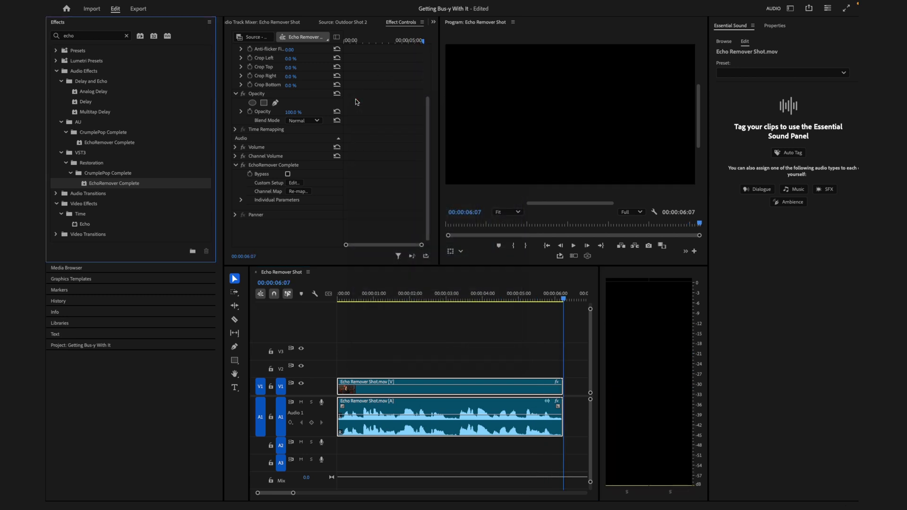
left_click(126, 36)
type("v")
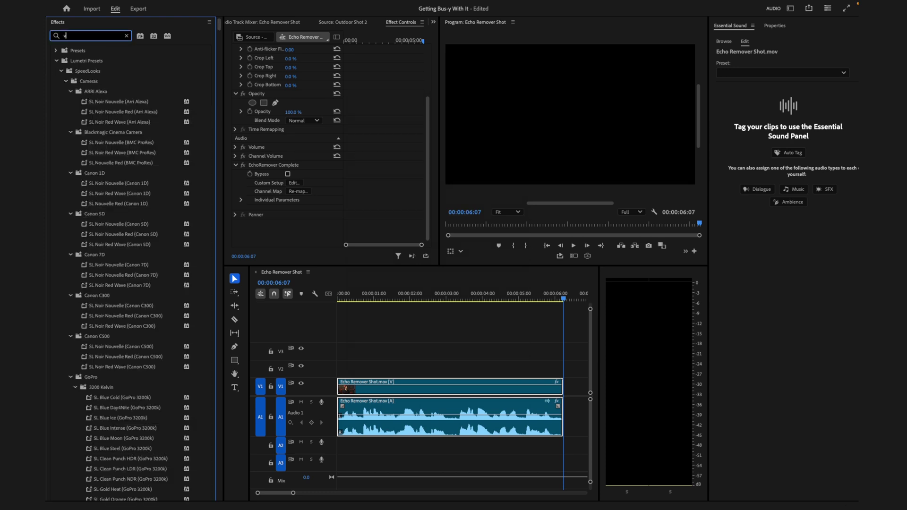
type("oice")
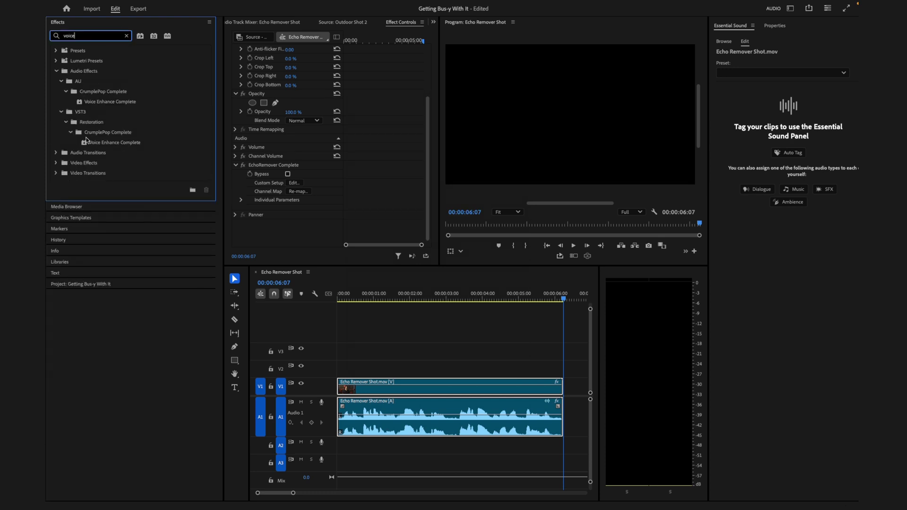
left_click_drag(86, 139, 388, 407)
left_click(295, 303)
key("Home")
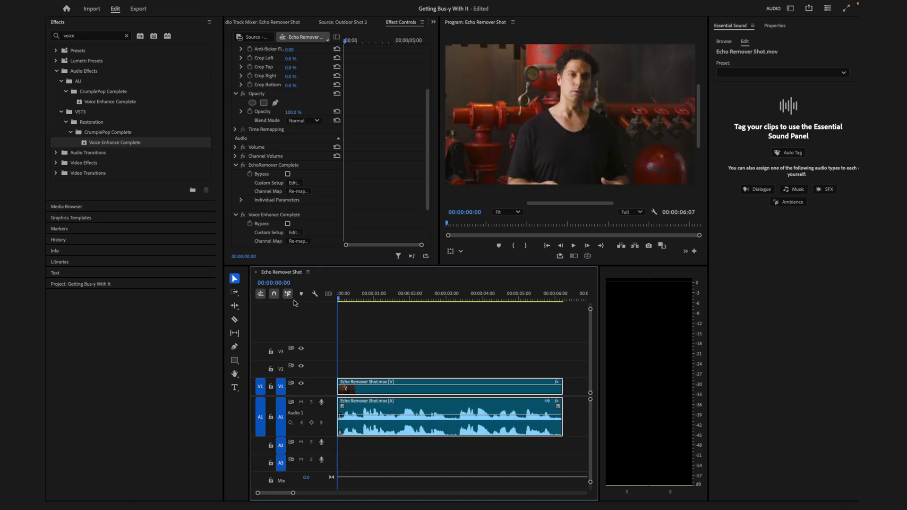
key("space")
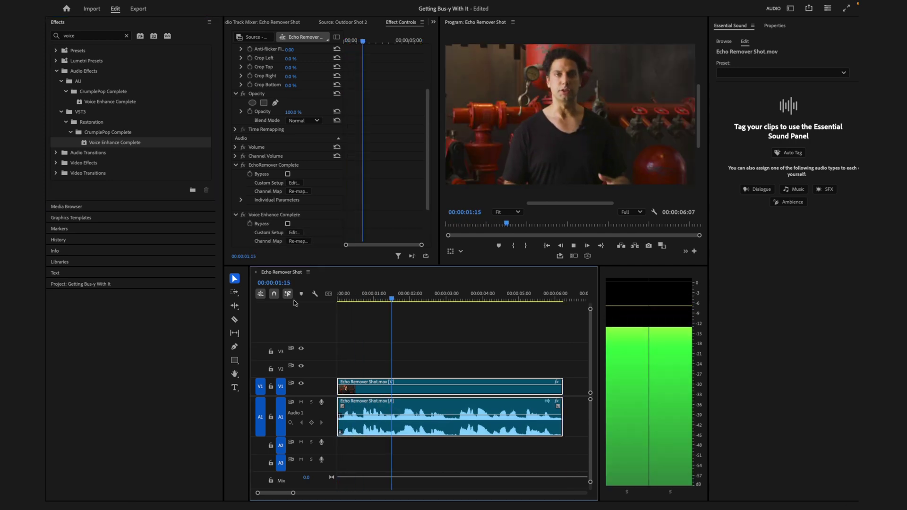